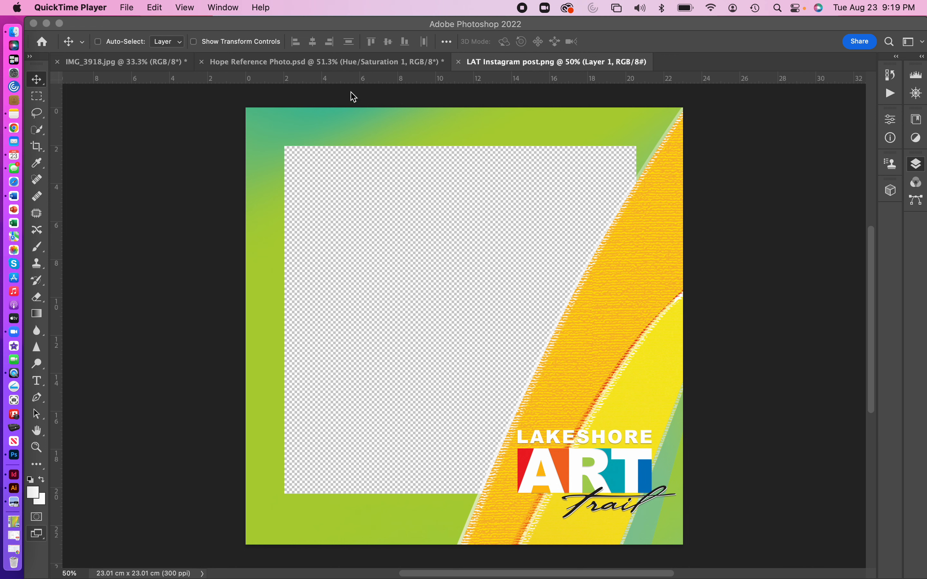
left_click(346, 30)
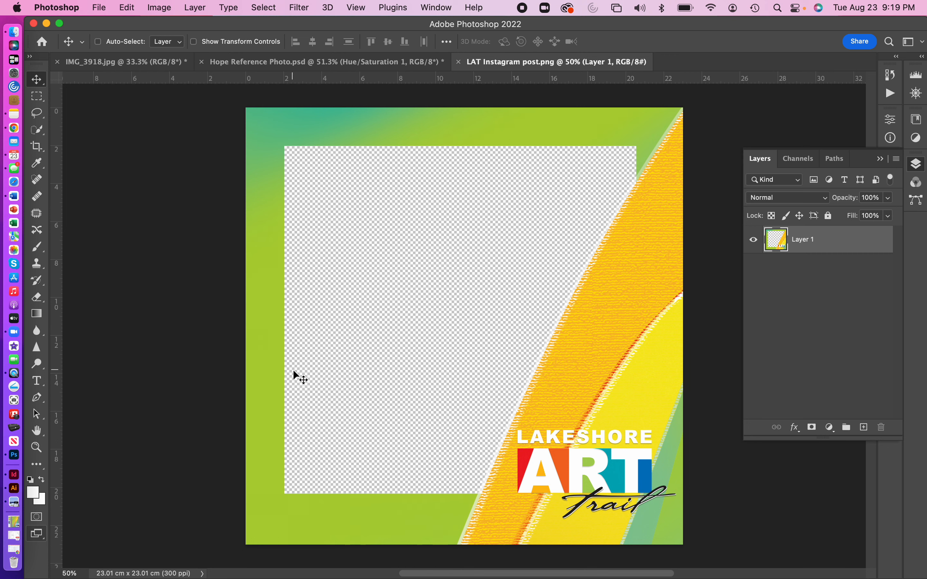
left_click(105, 7)
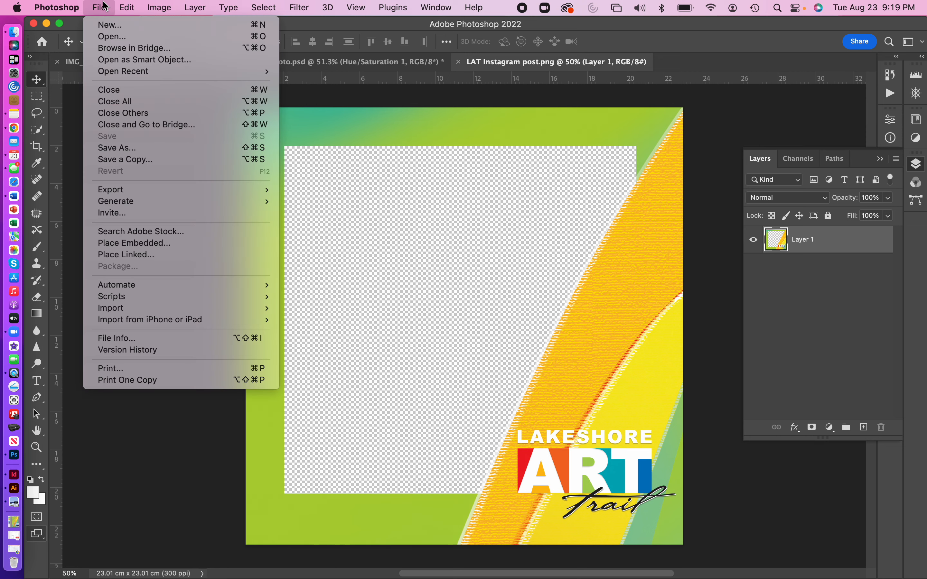
left_click(109, 37)
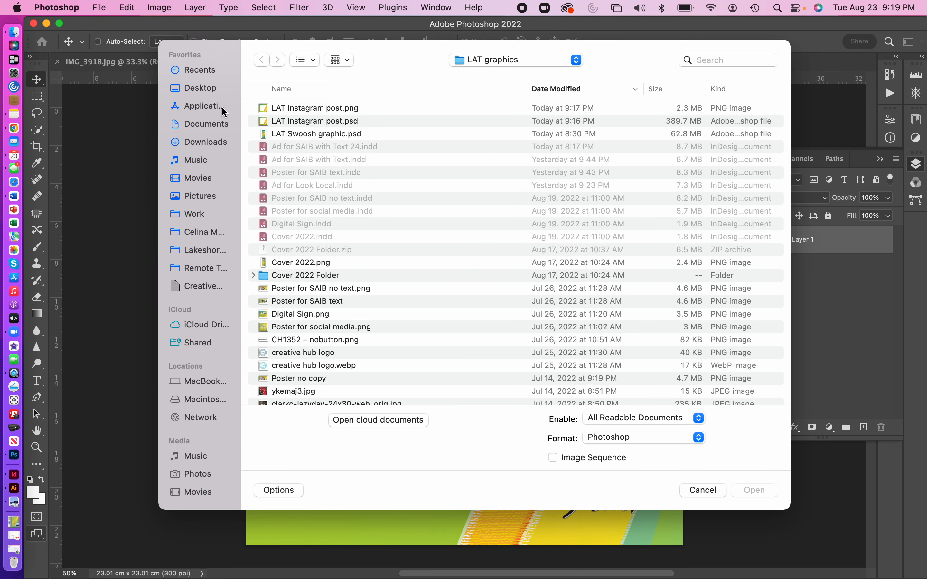
left_click(203, 88)
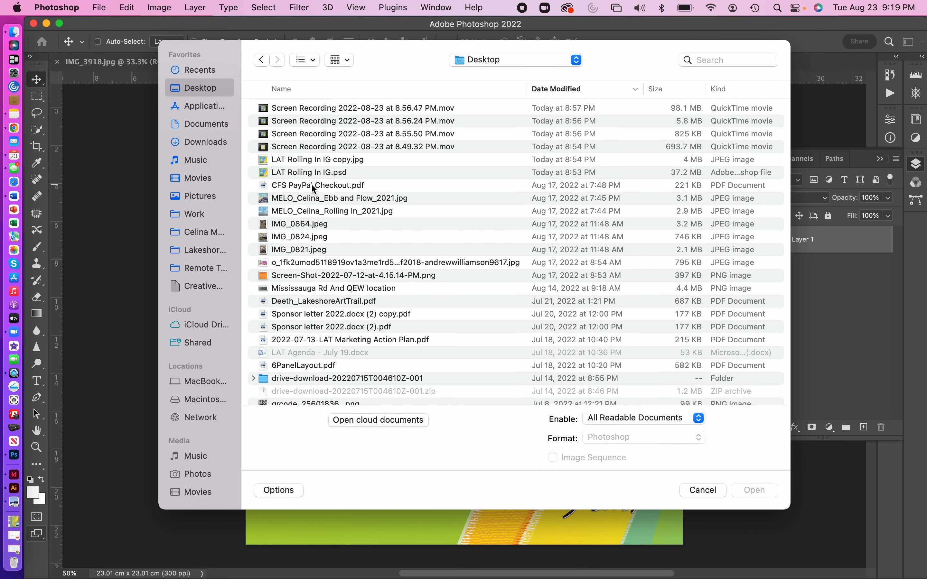
left_click(309, 211)
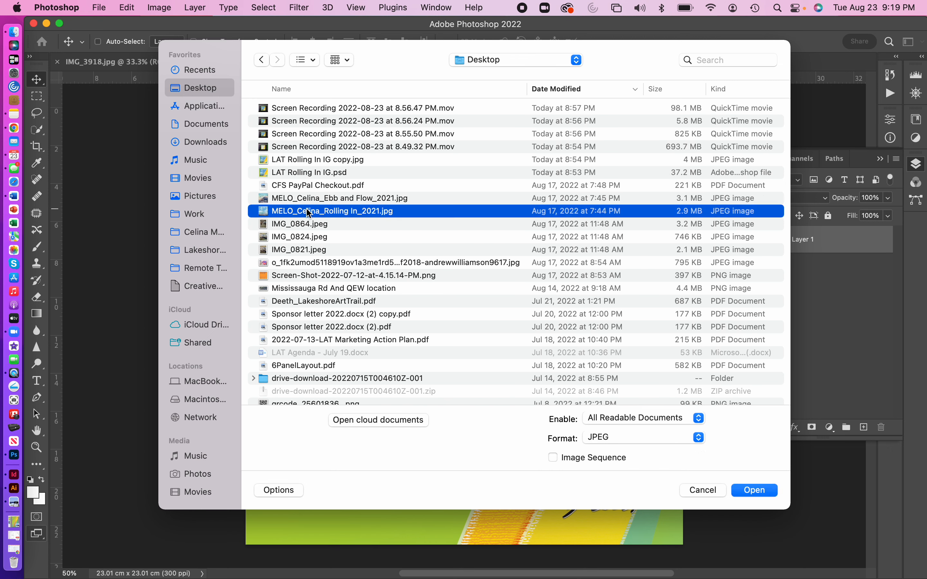
left_click(773, 492)
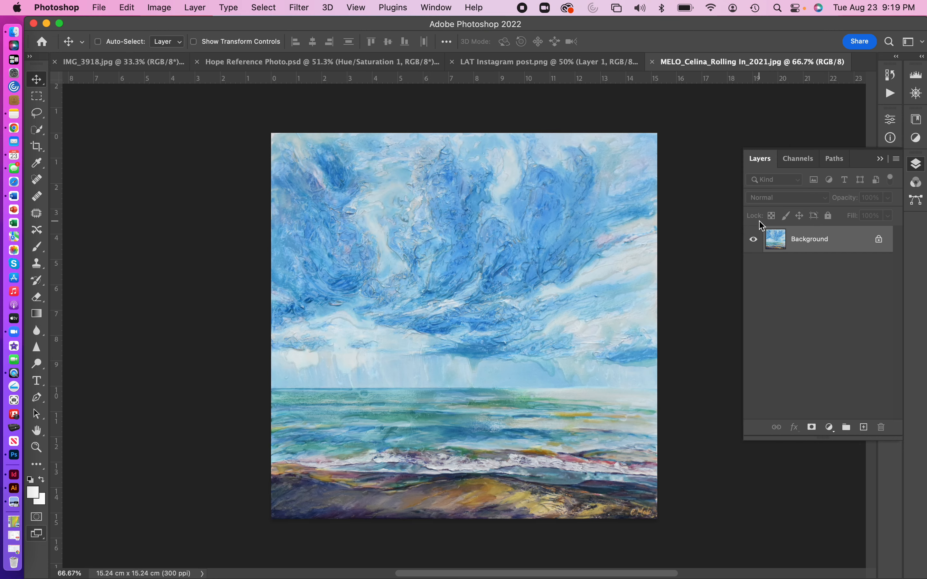
- Unlock the painting's Background layer so it becomes an editable layer
left_click(881, 241)
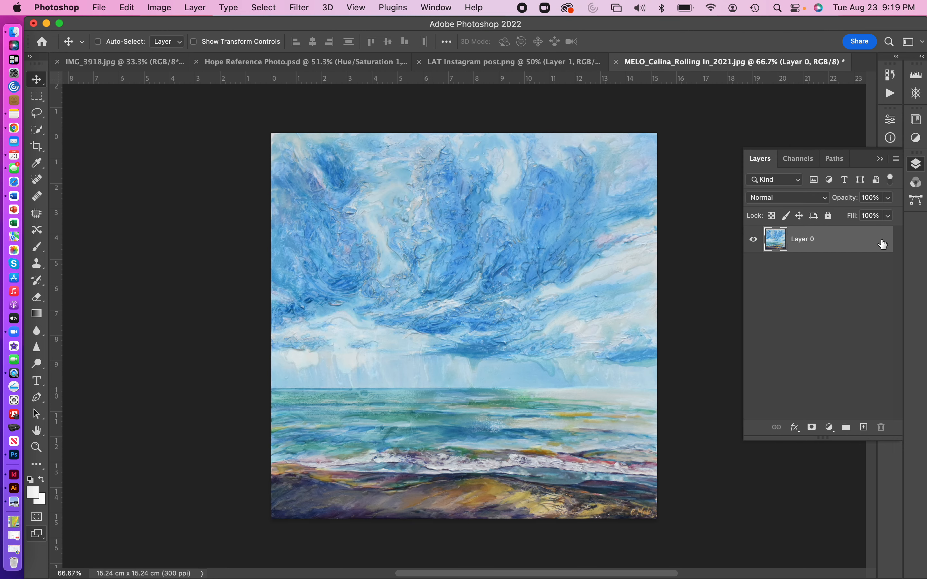
right_click(813, 234)
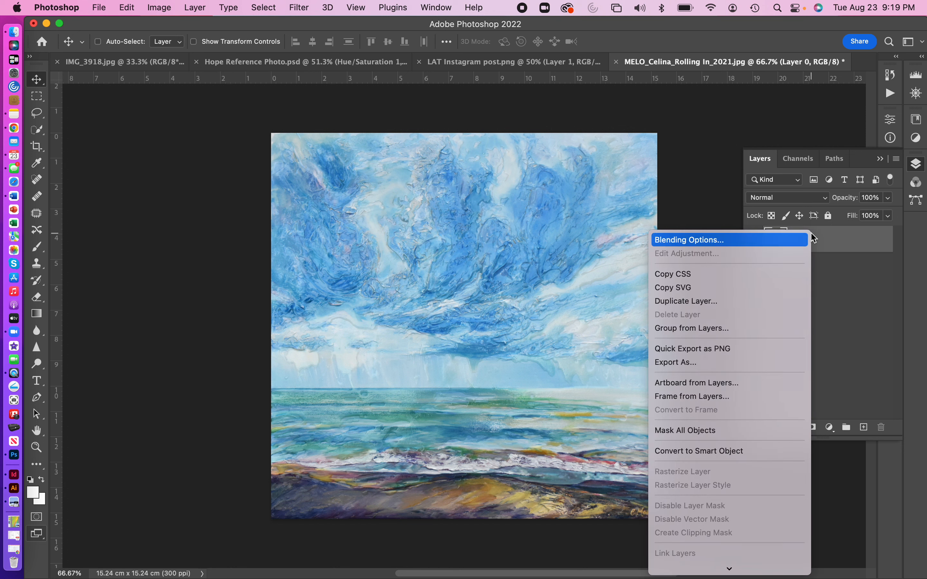
left_click(852, 253)
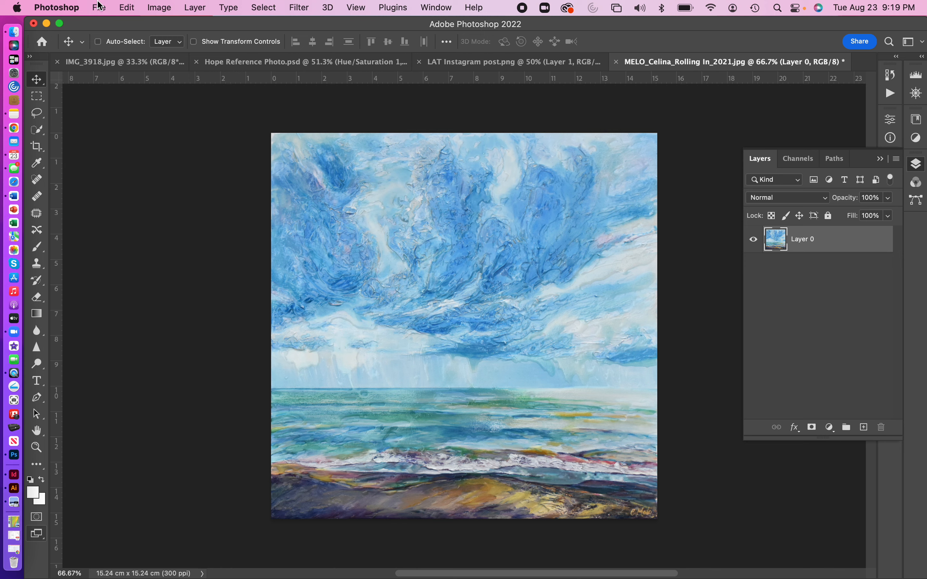
- Duplicate the painting layer into the LAT Instagram post.png document
left_click(203, 7)
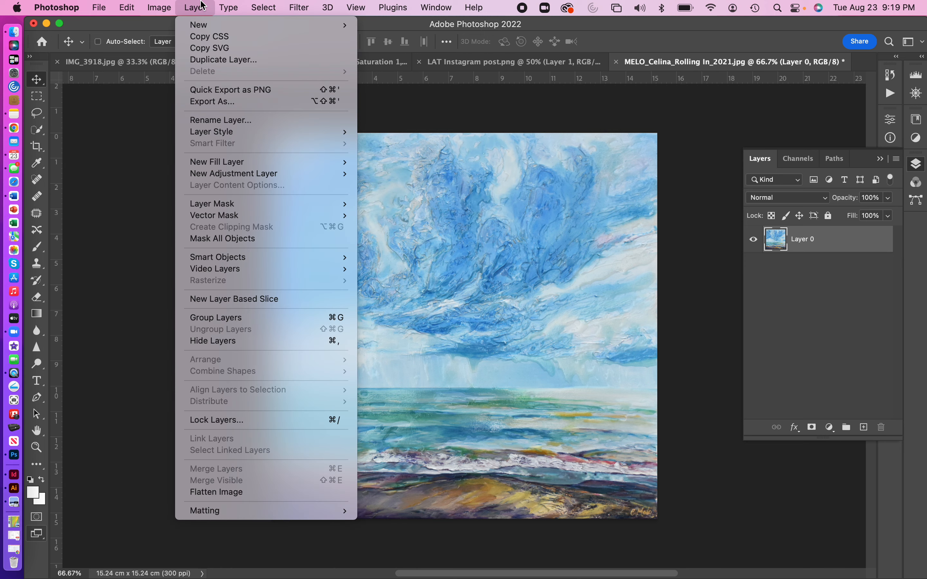
left_click(209, 61)
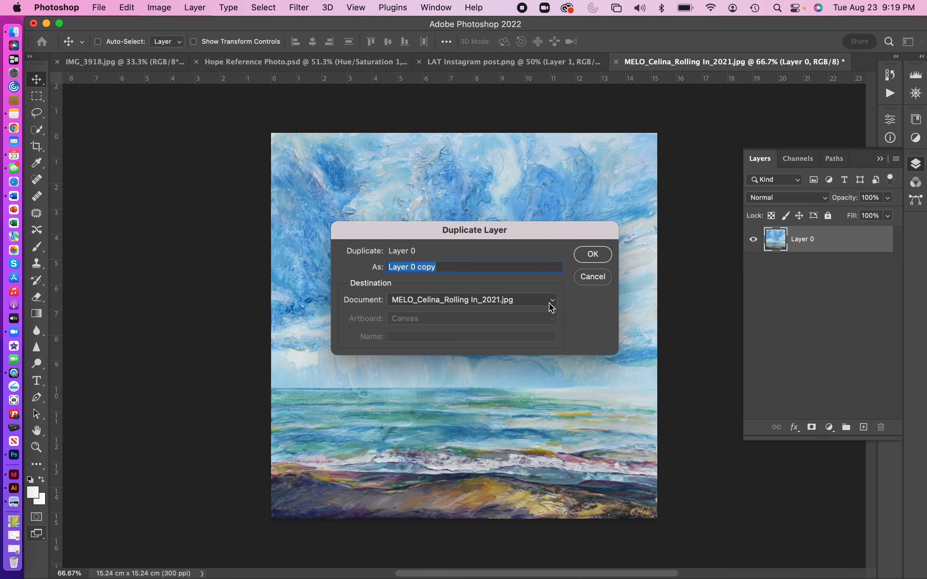
left_click(551, 306)
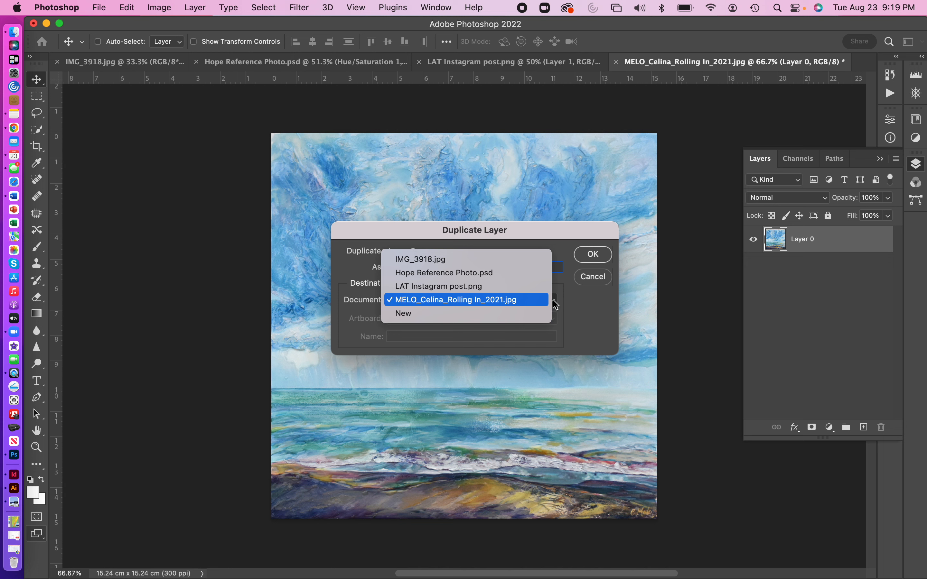
left_click(521, 287)
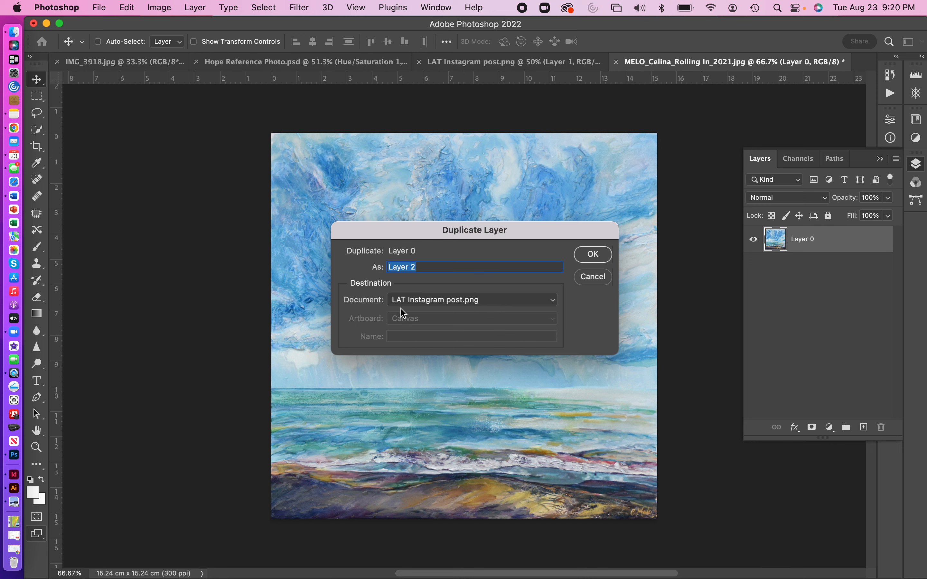
left_click(598, 259)
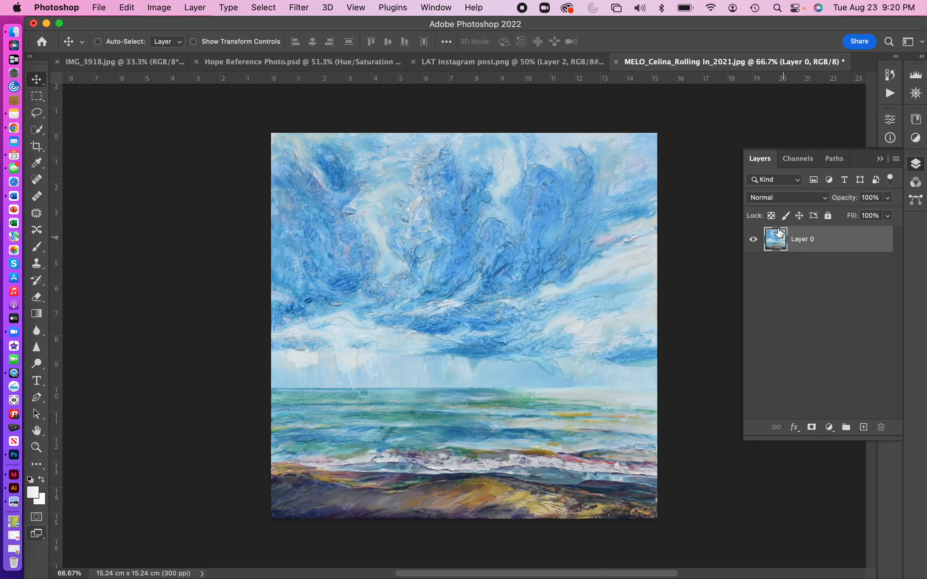
- In LAT Instagram post, move the painting layer beneath the frame layer and position it in the frame's opening
left_click(491, 64)
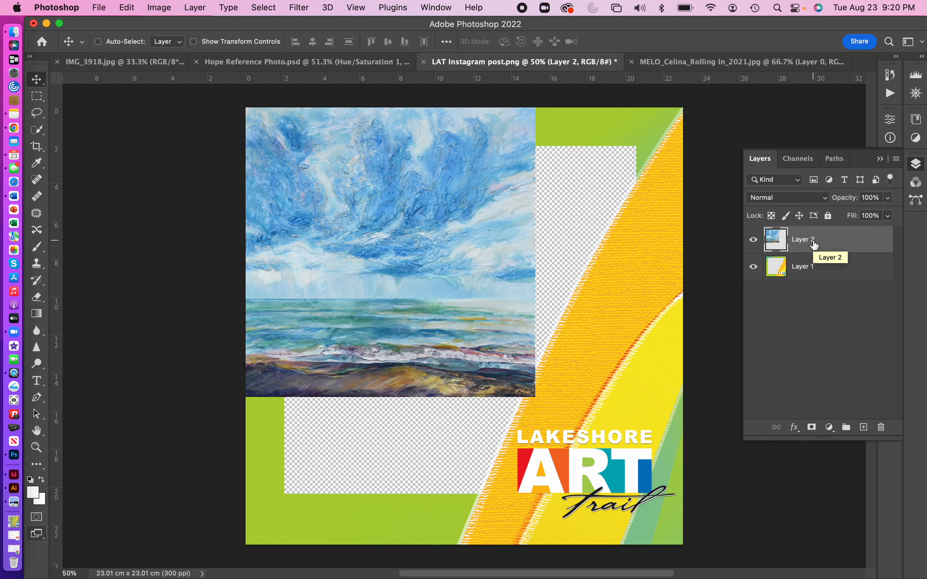
left_click_drag(815, 245, 816, 293)
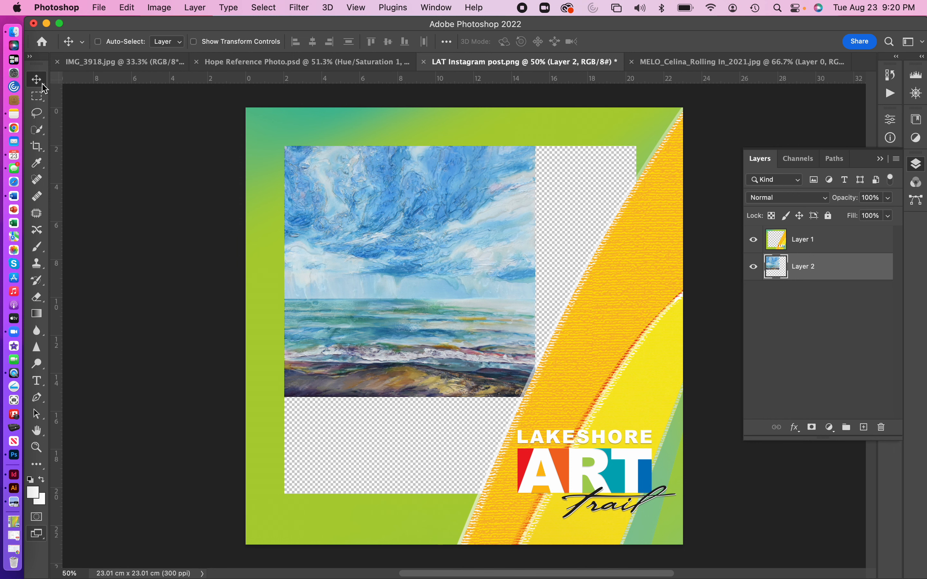
mouse_move(343, 213)
left_mouse_down()
mouse_move(397, 265)
mouse_move(381, 251)
left_mouse_up()
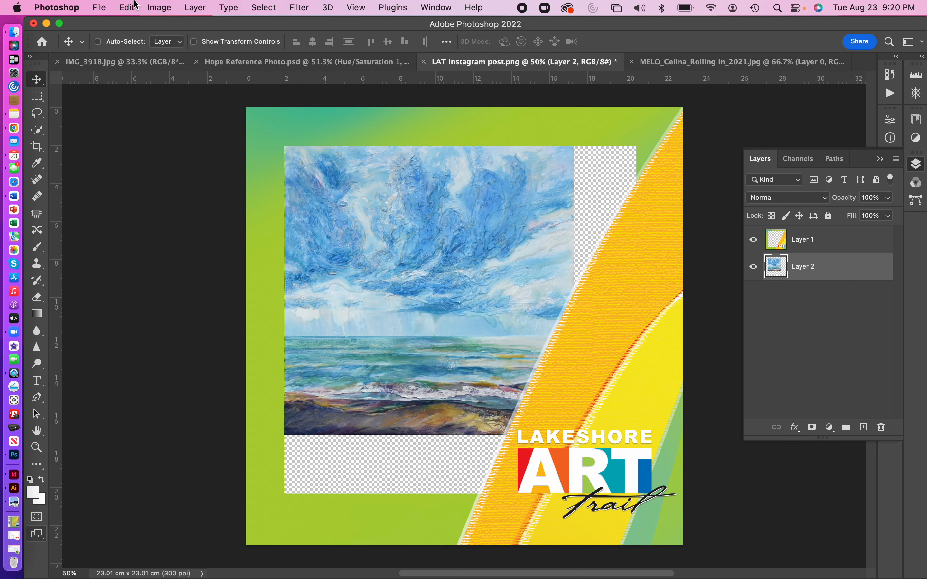
- Scale the painting up to about 122% with Free Transform so it fills the frame opening
left_click(129, 9)
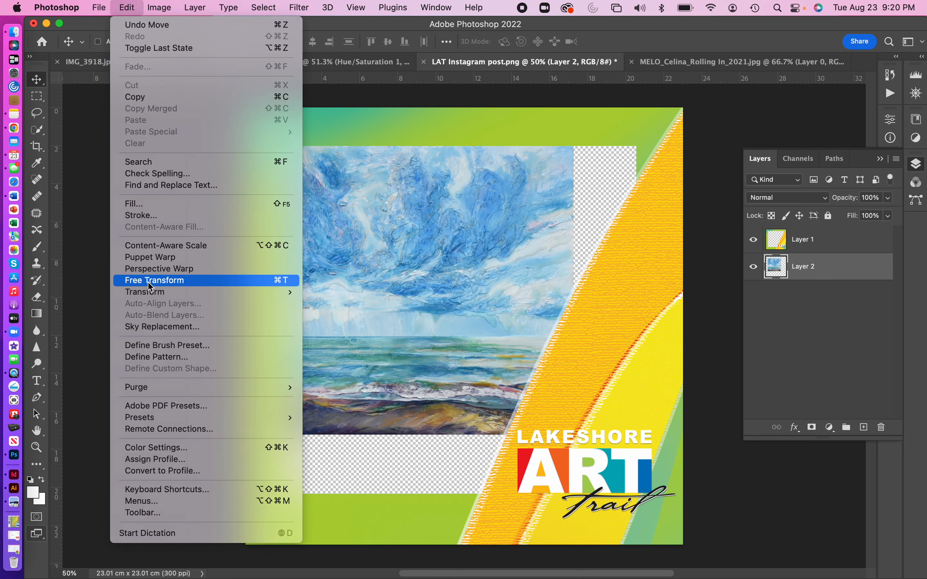
mouse_move(249, 293)
left_click(315, 311)
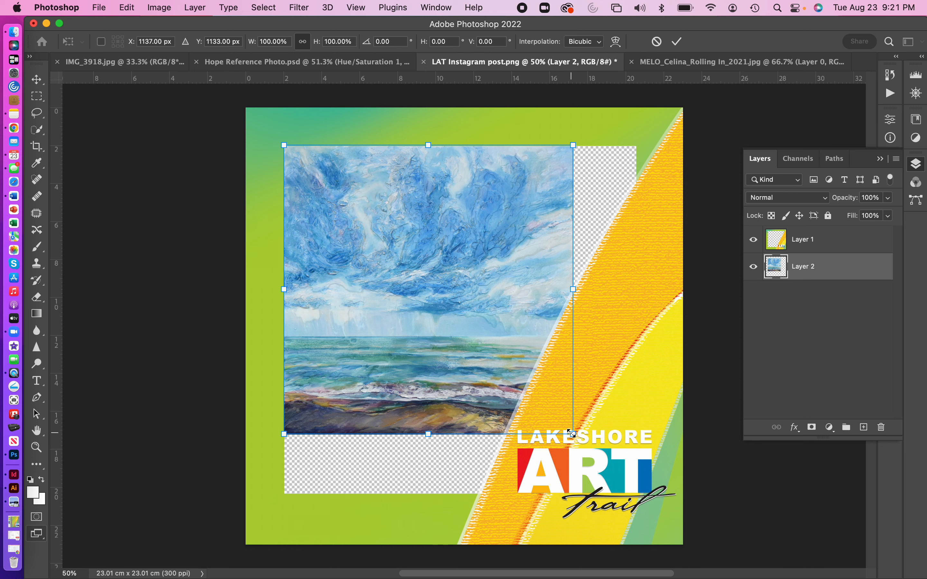
left_click_drag(572, 433, 638, 497)
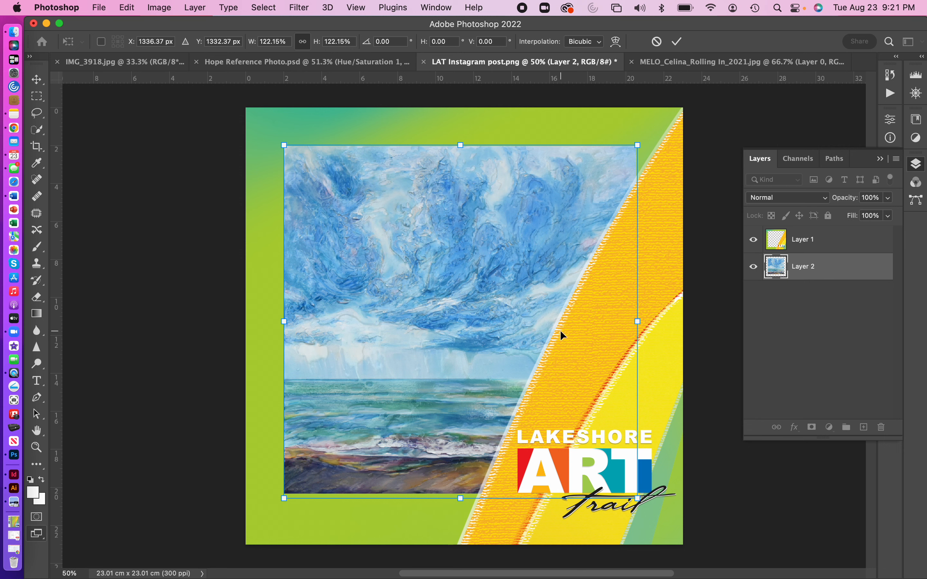
key("Return")
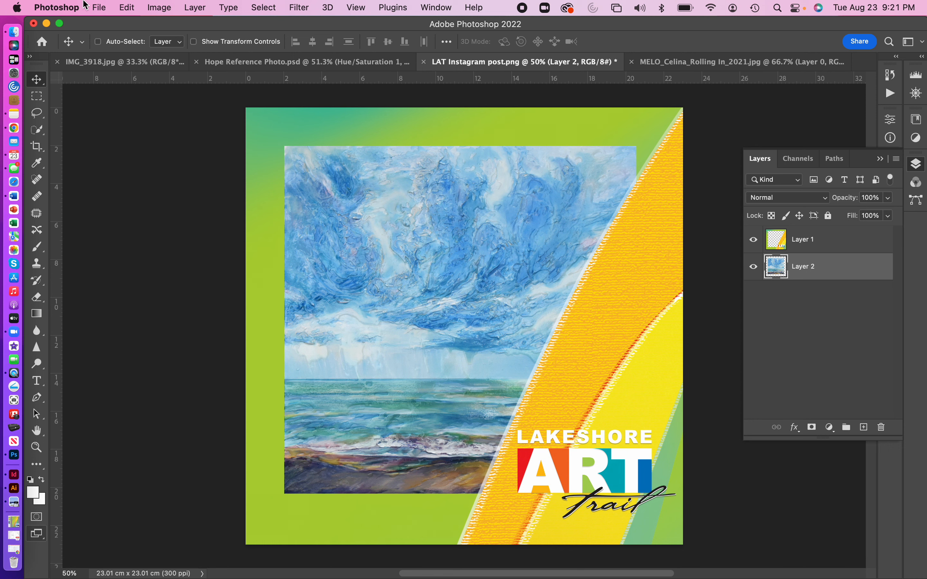
- Start saving a copy of the post on the computer in JPEG format
left_click(101, 7)
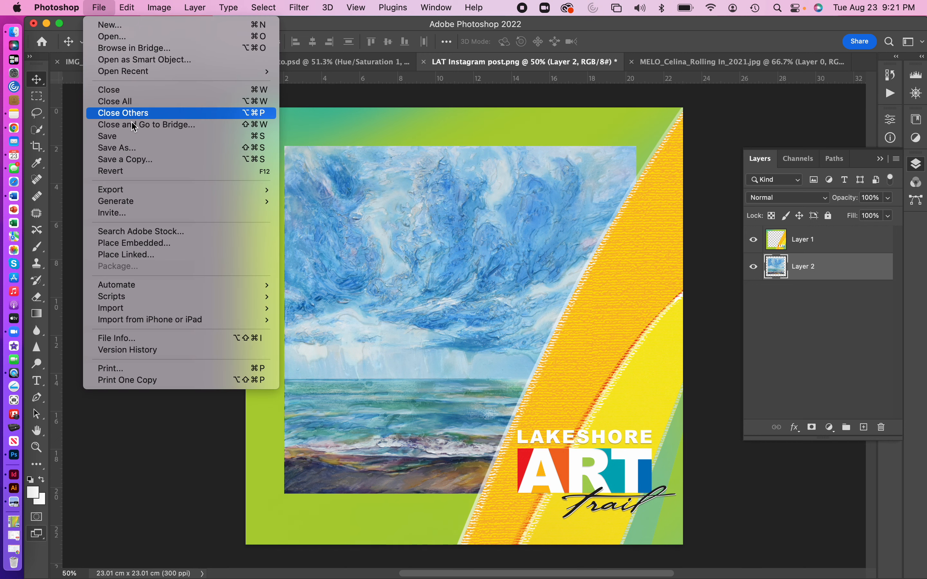
left_click(137, 162)
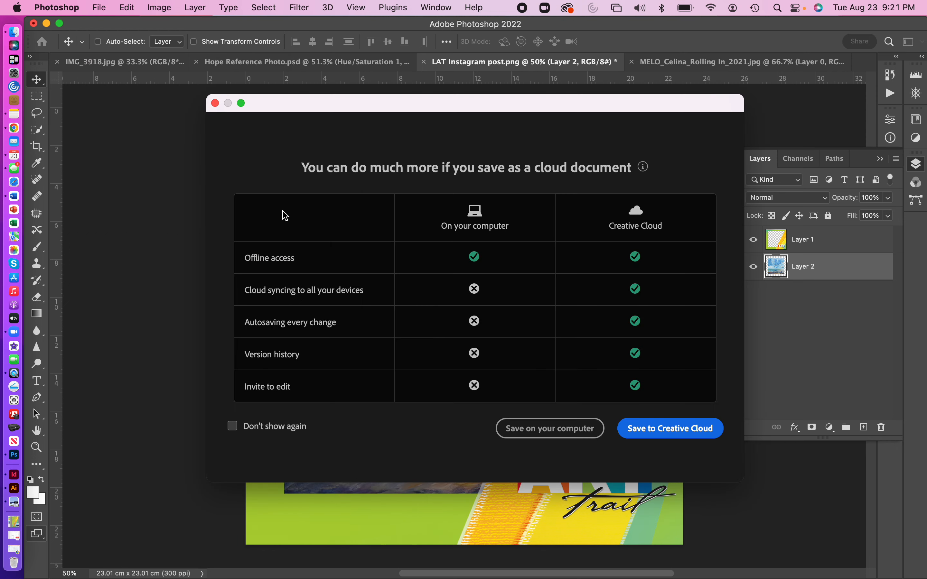
left_click(537, 424)
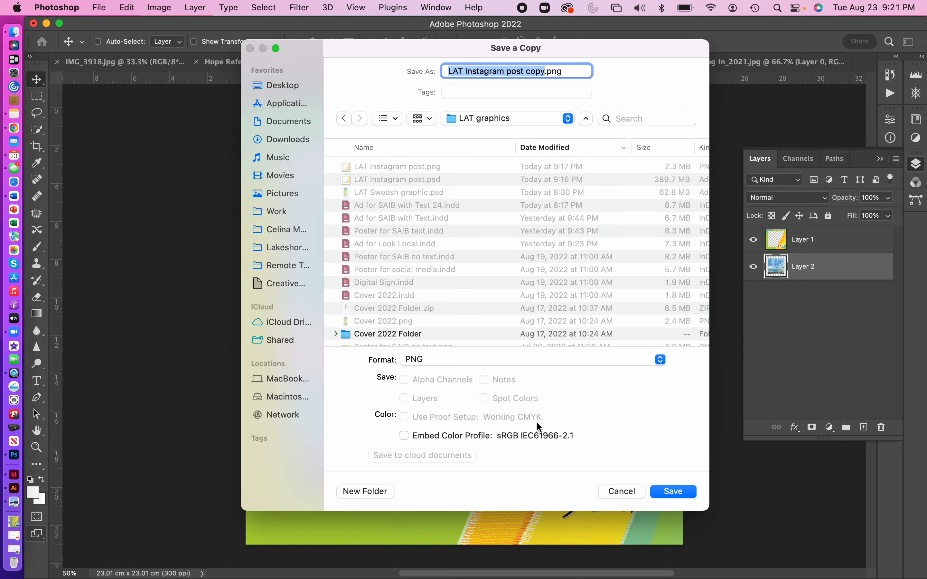
left_click(514, 361)
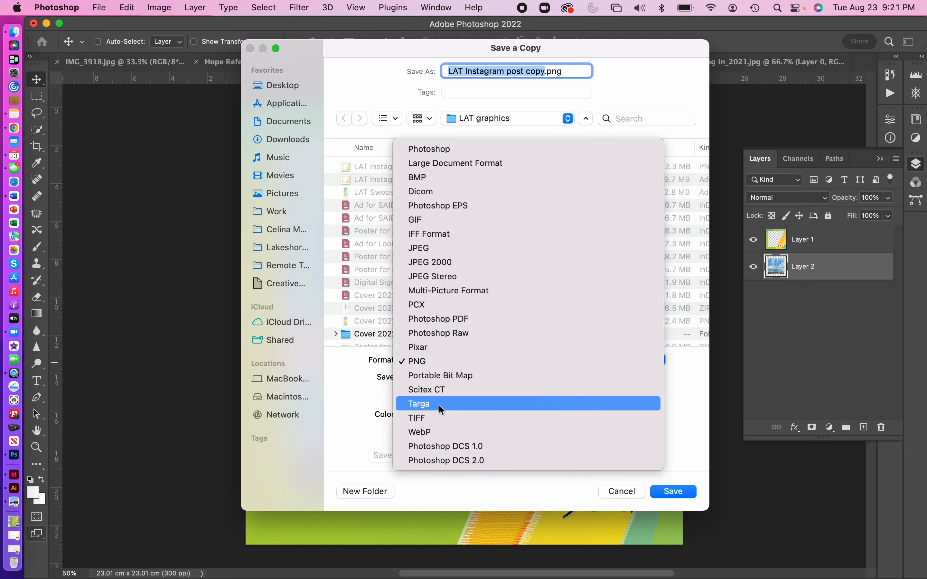
left_click(442, 249)
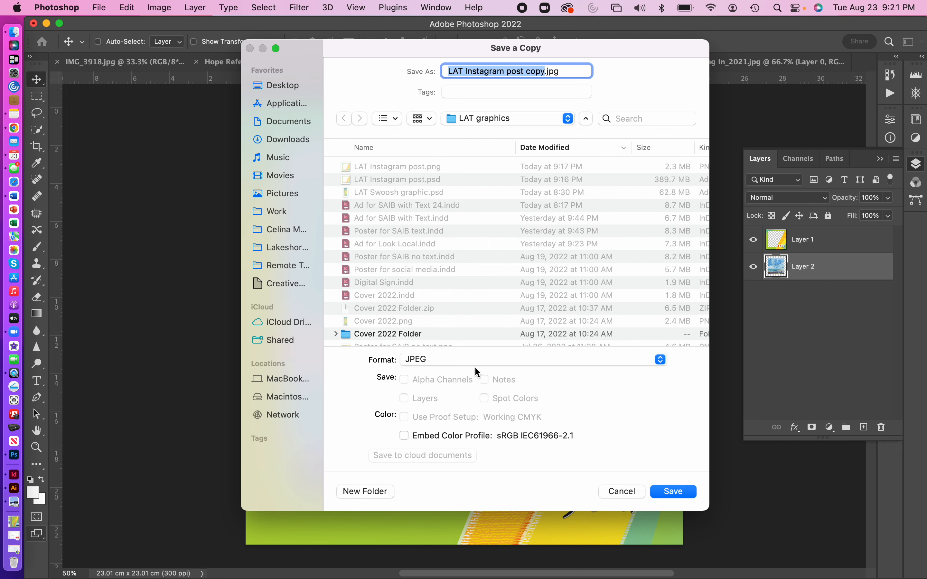
left_click(453, 362)
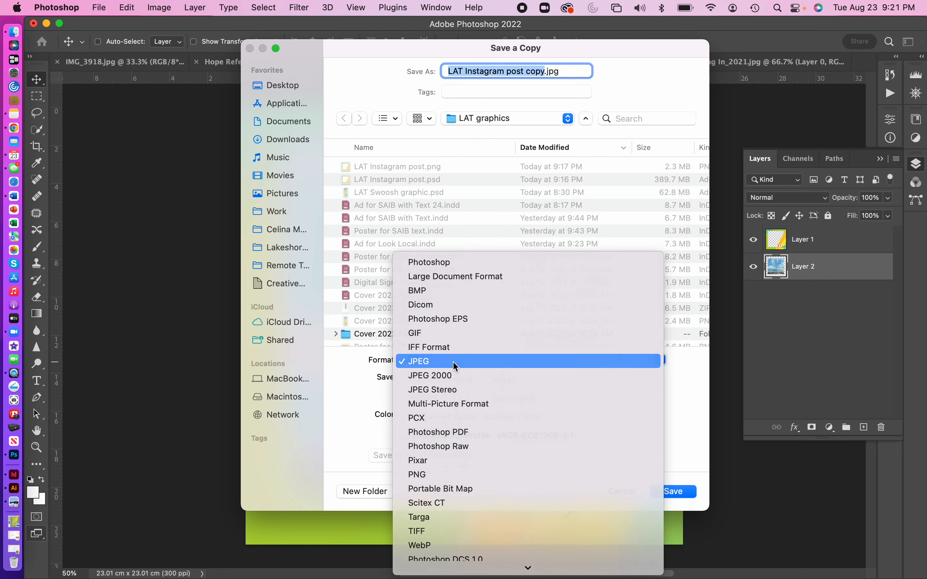
left_click(456, 367)
- Save the copy to the Desktop as LAT Rolling In IG.jpg with JPEG quality 12
left_click(276, 89)
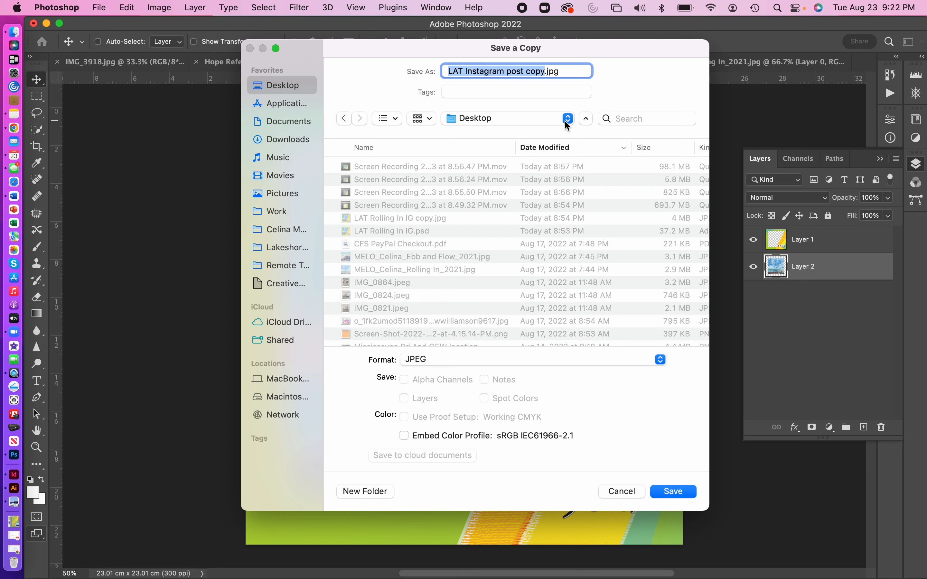
left_click(540, 72)
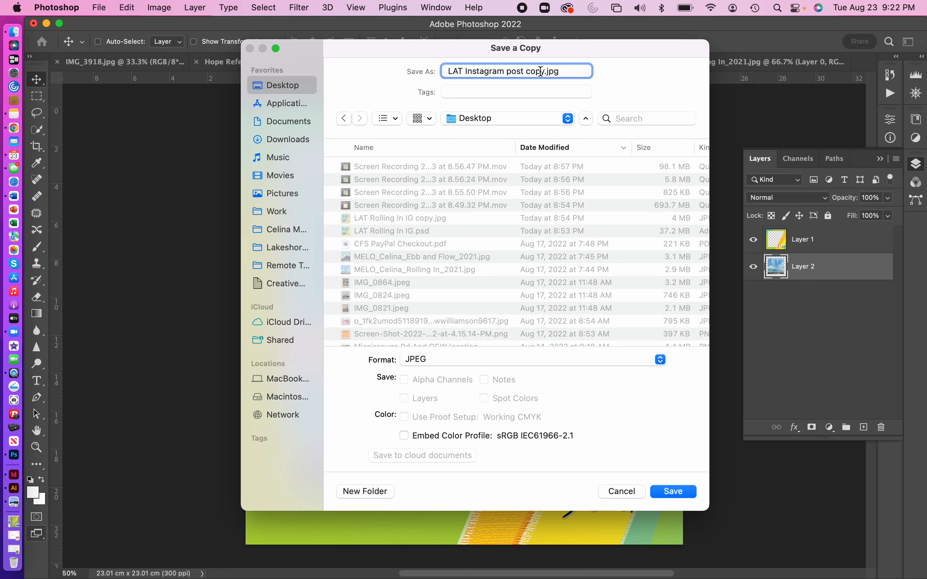
left_click_drag(541, 72, 465, 69)
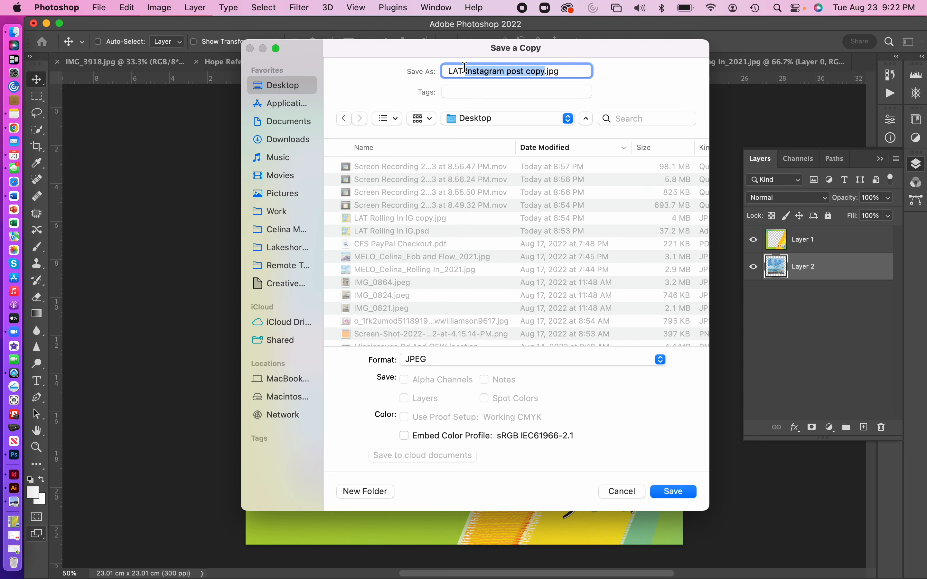
type("RO")
type("NG")
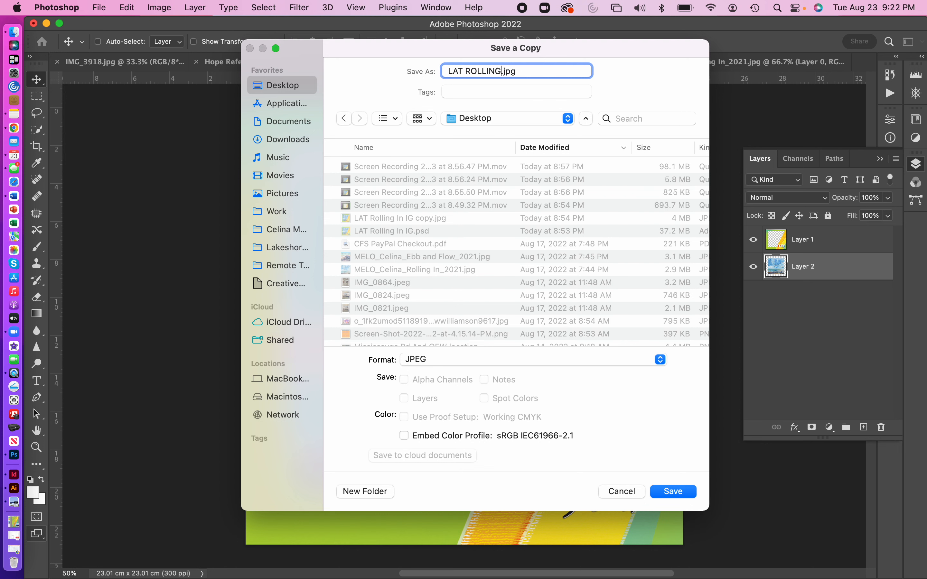
key("BackSpace")
key("BackSpace")
key("BackSpace")
key("BackSpace")
key("BackSpace")
key("BackSpace")
type("olling In IG")
left_click(674, 493)
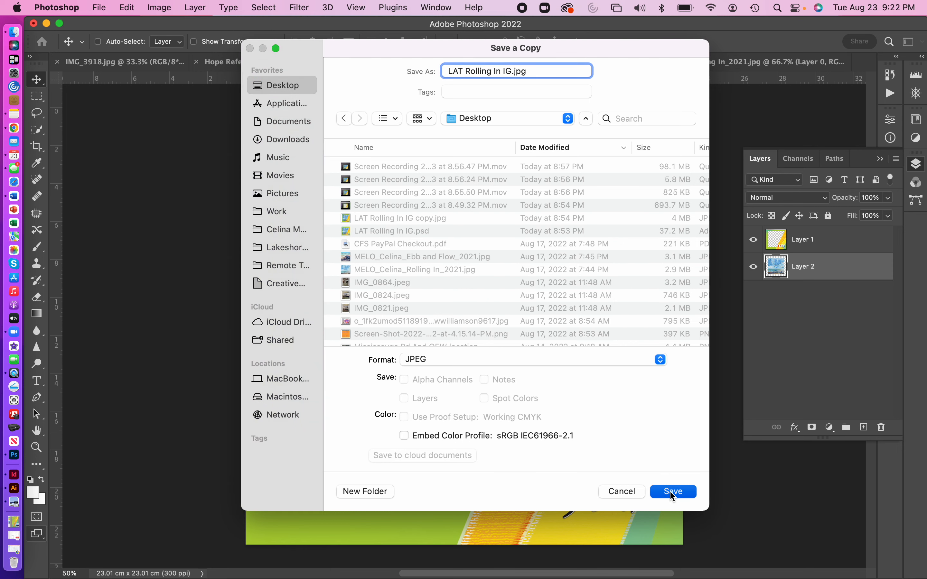
left_click(554, 155)
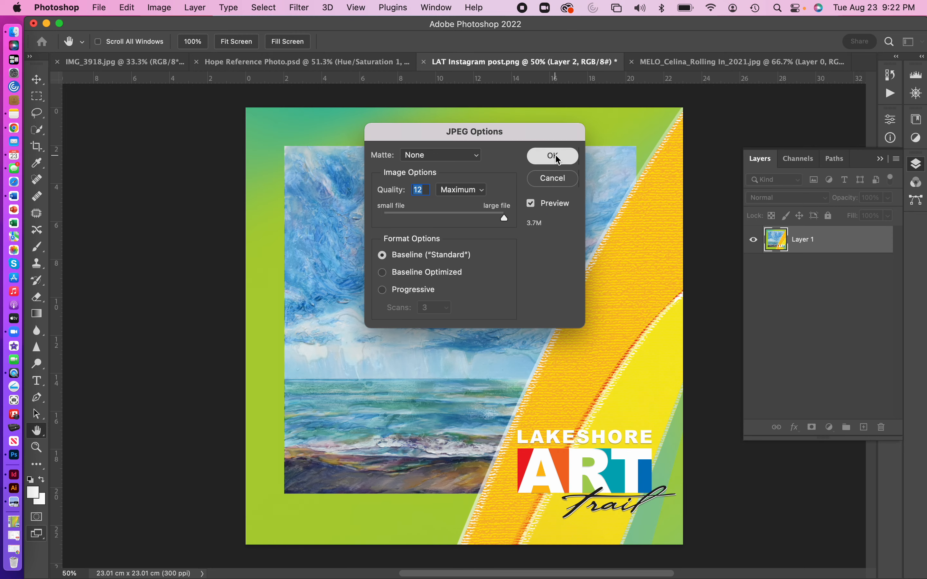